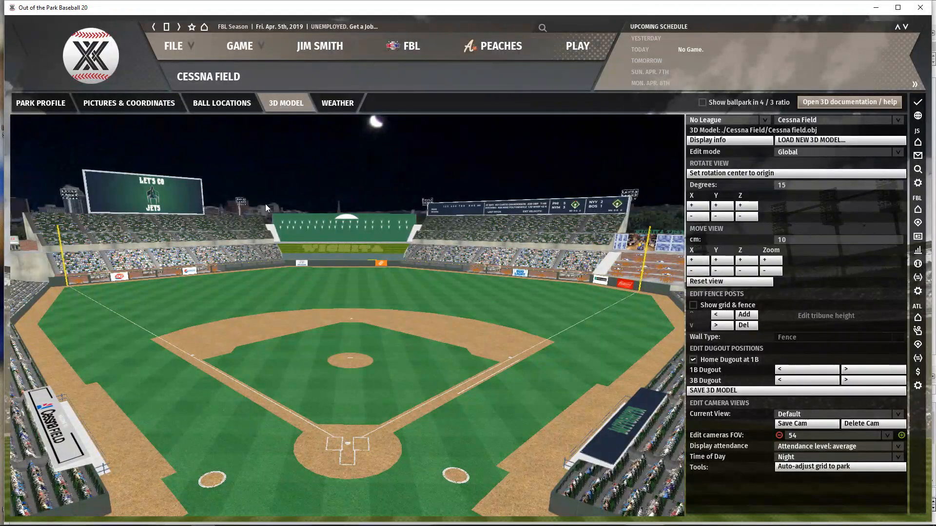
Step: Switch to File Explorer and look through the image files in the Cessna field_Textures folder
mouse_move(179, 517)
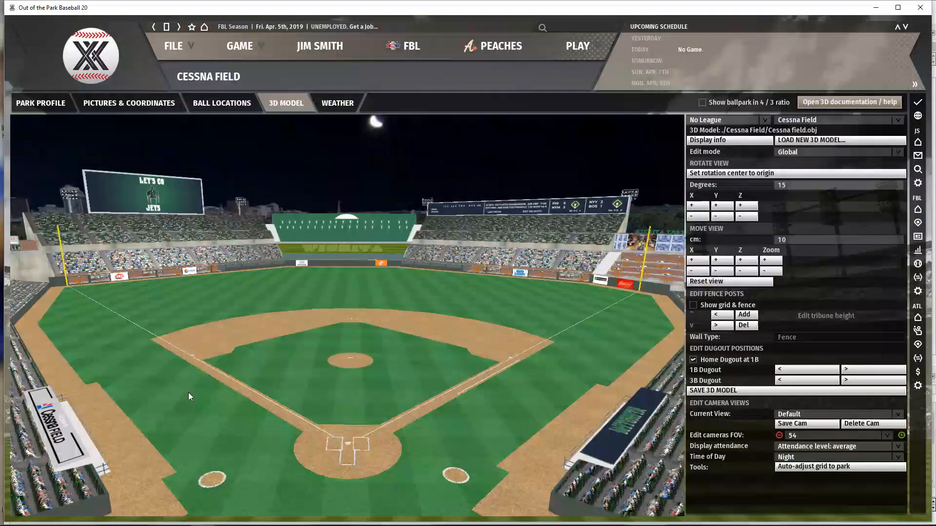
left_click(82, 521)
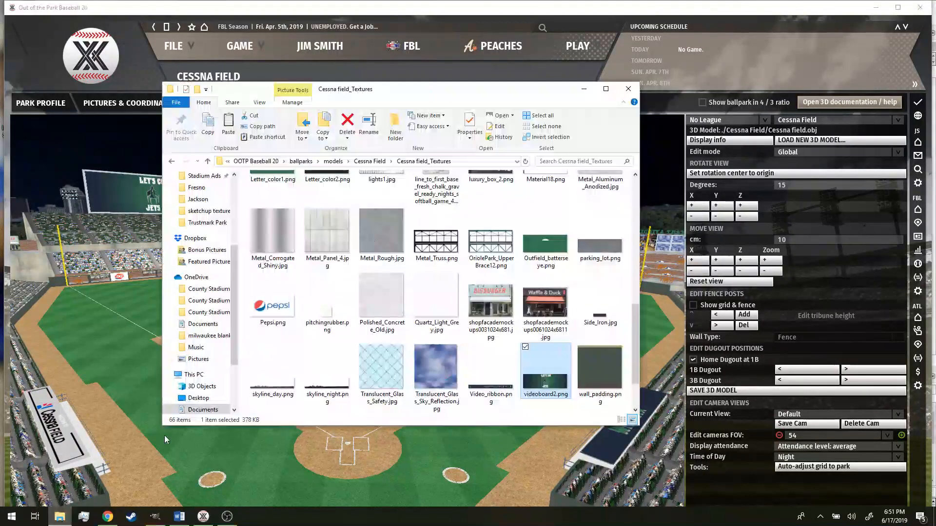
left_click(370, 163)
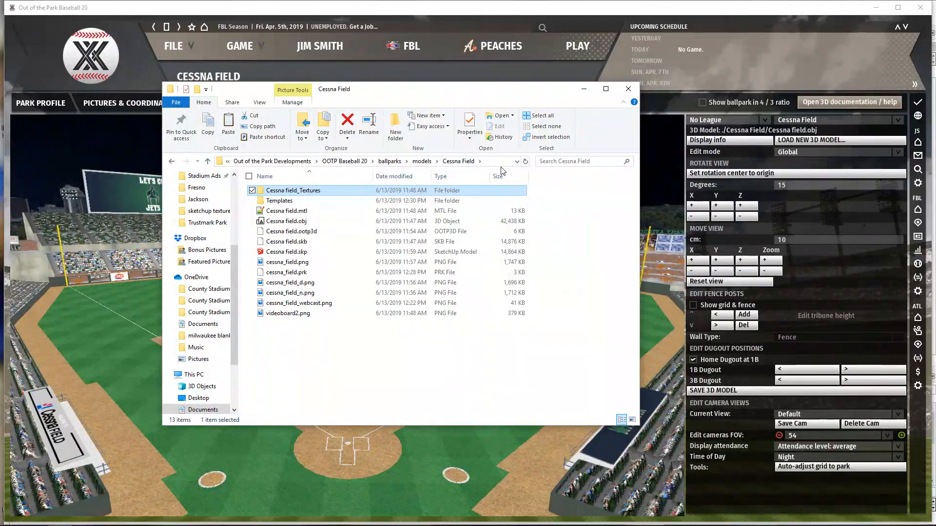
double_click(307, 195)
scroll(425, 269, "down", 5)
scroll(426, 273, "down", 10)
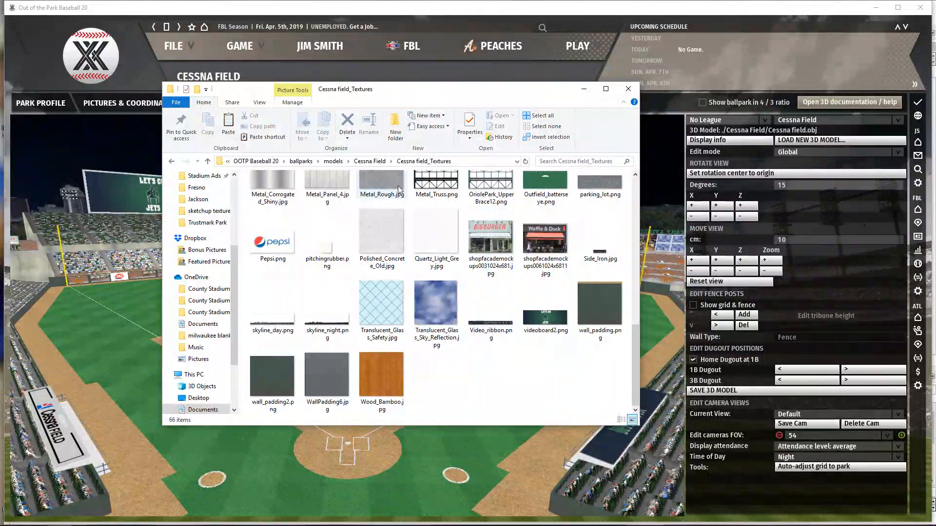
Step: Open videoboard.xcf from the Cessna Field Templates folder in GIMP
left_click(371, 162)
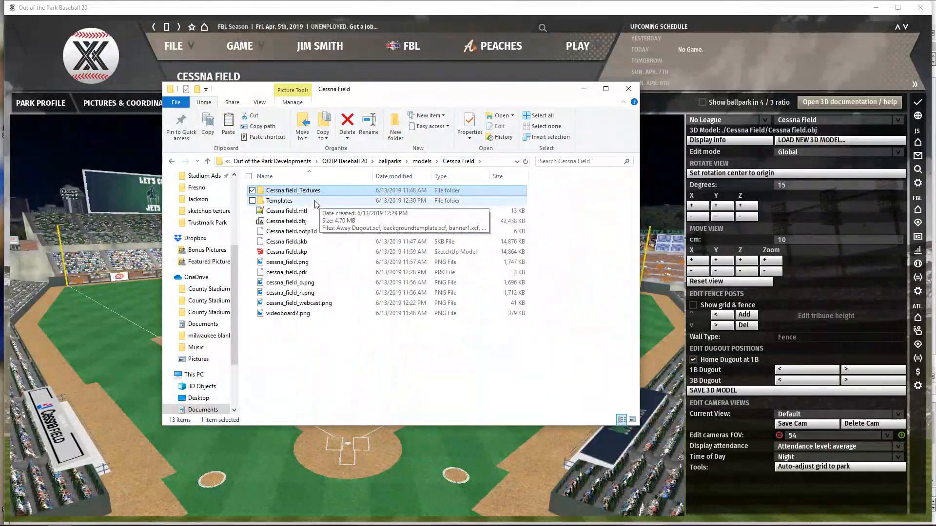
double_click(314, 201)
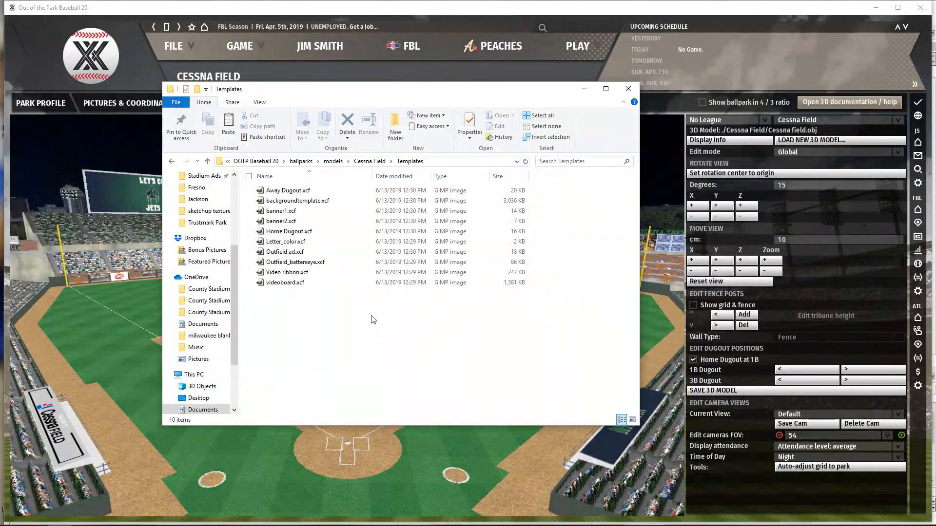
double_click(319, 285)
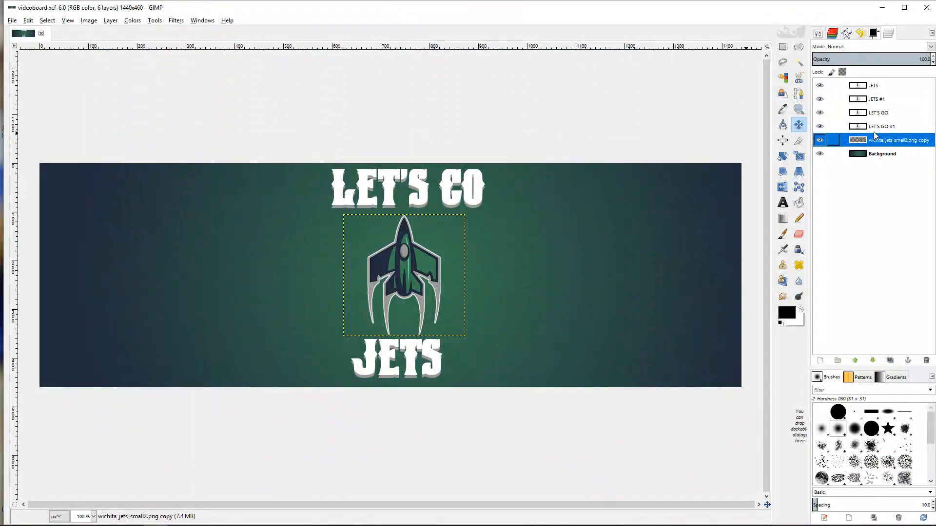
Step: Delete the four text layers JETS, JETS #1, LET'S GO and LET'S GO #1 from the videoboard image
right_click(874, 86)
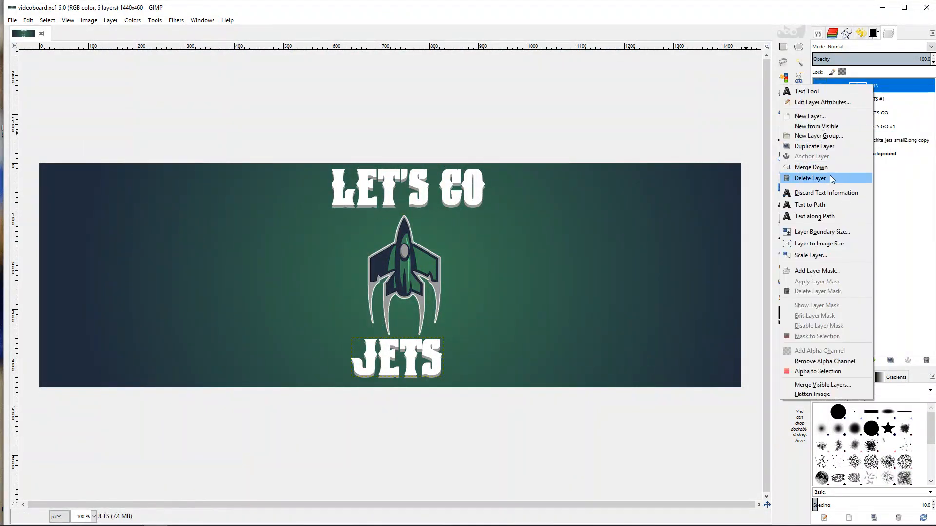
left_click(831, 175)
right_click(874, 86)
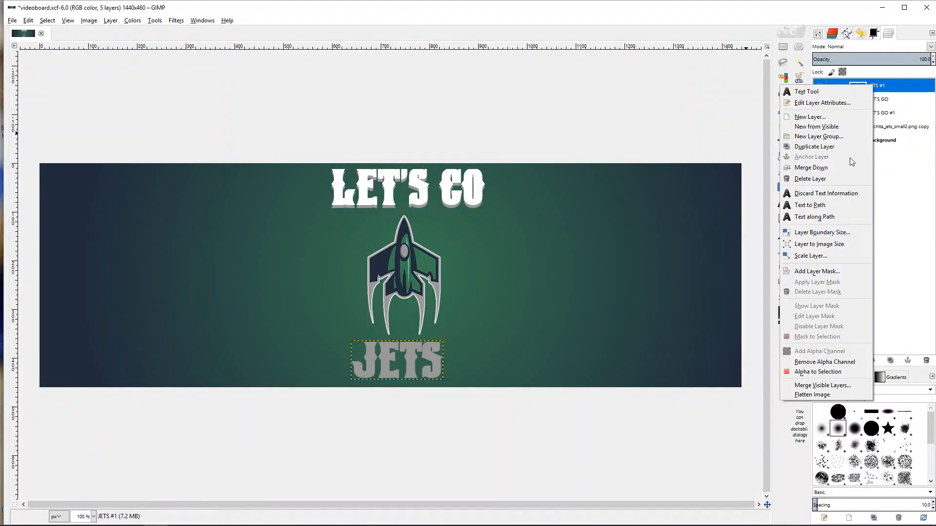
left_click(843, 182)
right_click(886, 89)
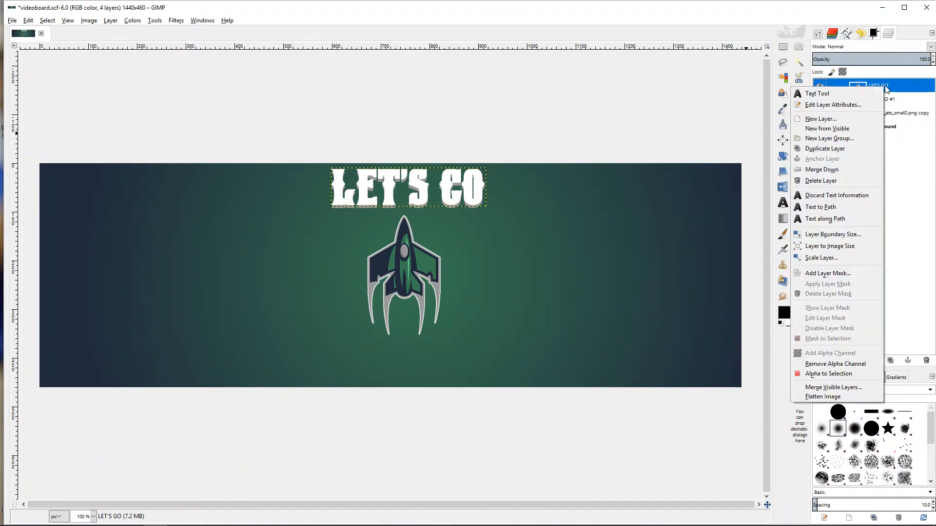
left_click(846, 181)
right_click(876, 90)
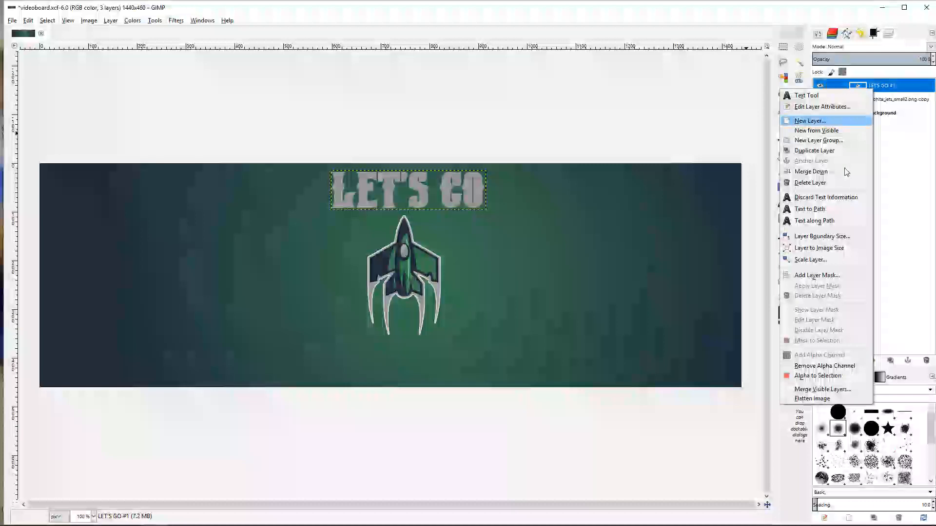
left_click(822, 185)
Step: Add the recently used Brewers pitcher JPG to the videoboard image as a new layer
left_click(12, 20)
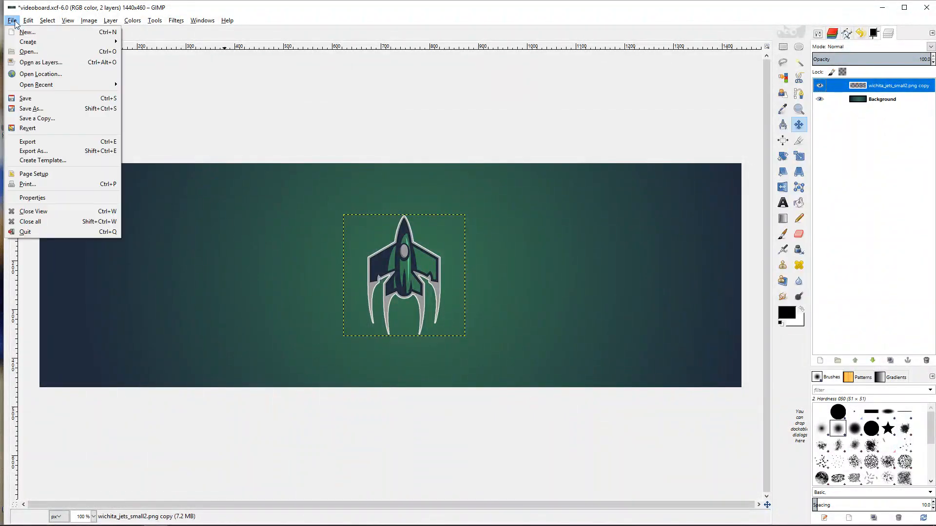
left_click(29, 63)
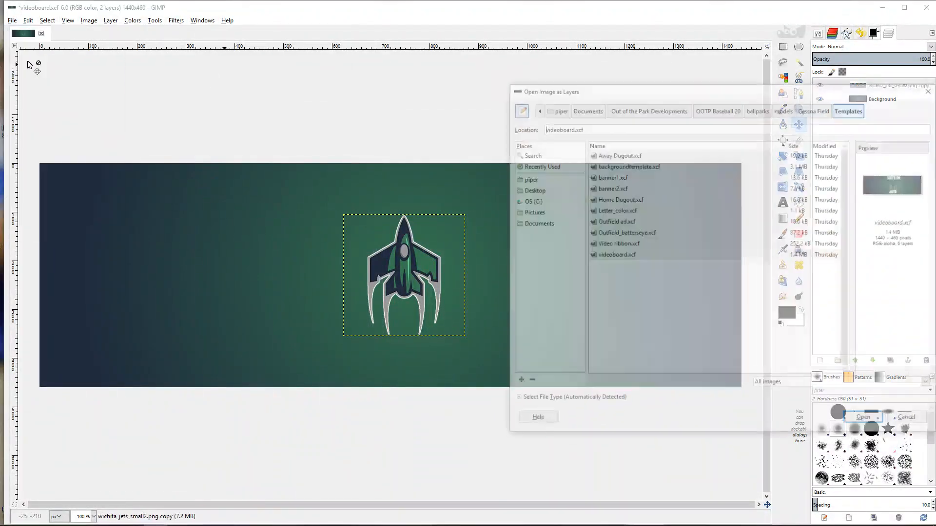
left_click(549, 167)
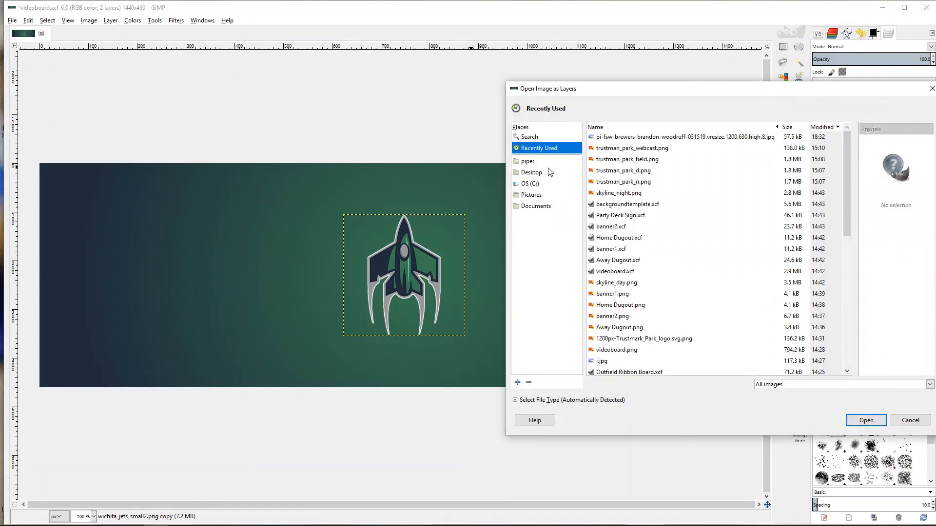
double_click(650, 137)
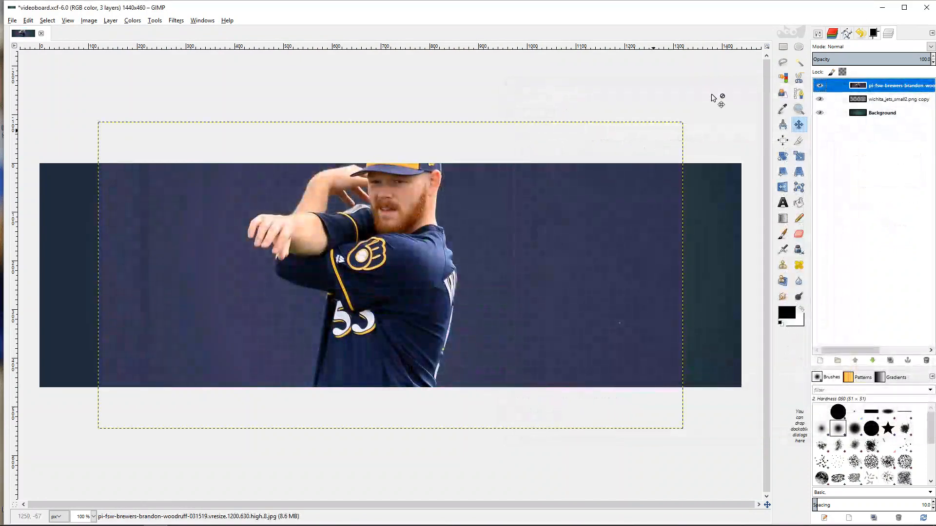
Step: Scale the pitcher photo layer to 1460 px wide and move it down so his cap and face fit within the canvas
right_click(913, 89)
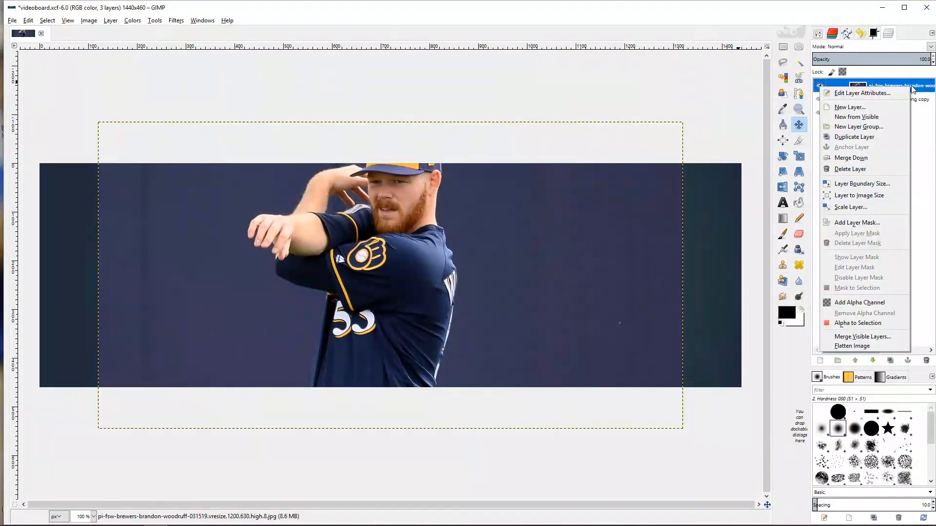
left_click(871, 206)
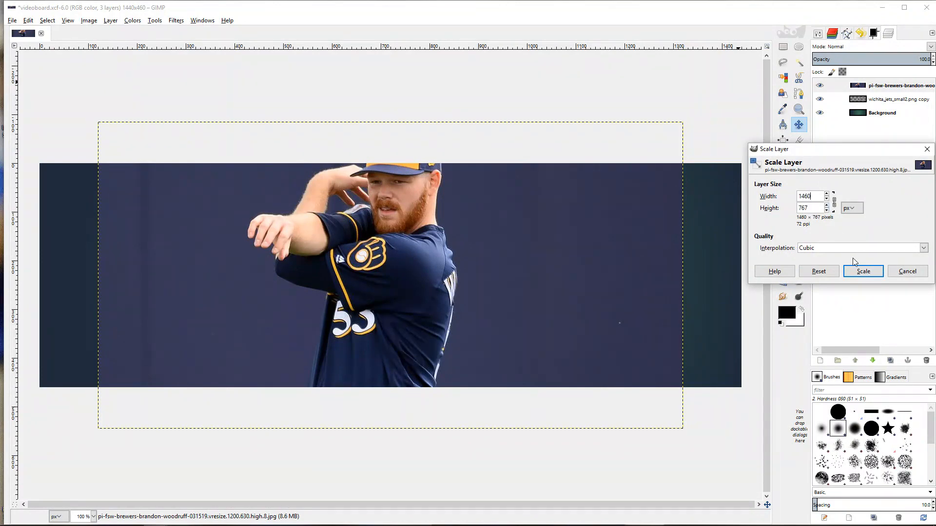
left_click(863, 271)
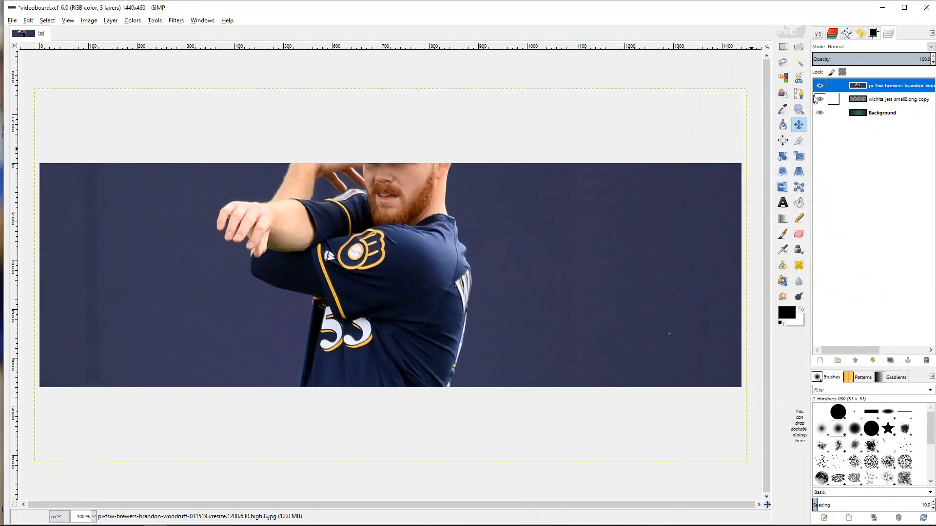
left_click_drag(478, 267, 478, 337)
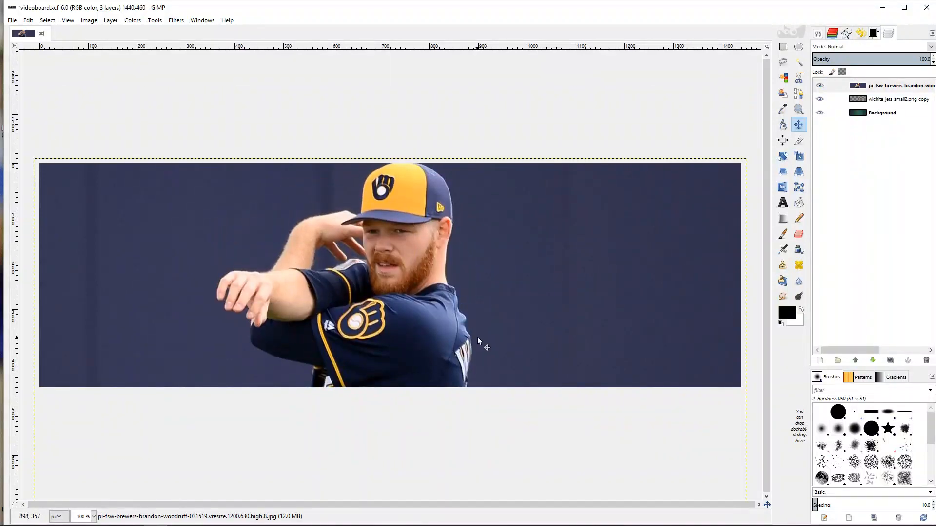
left_click(12, 21)
left_click(43, 108)
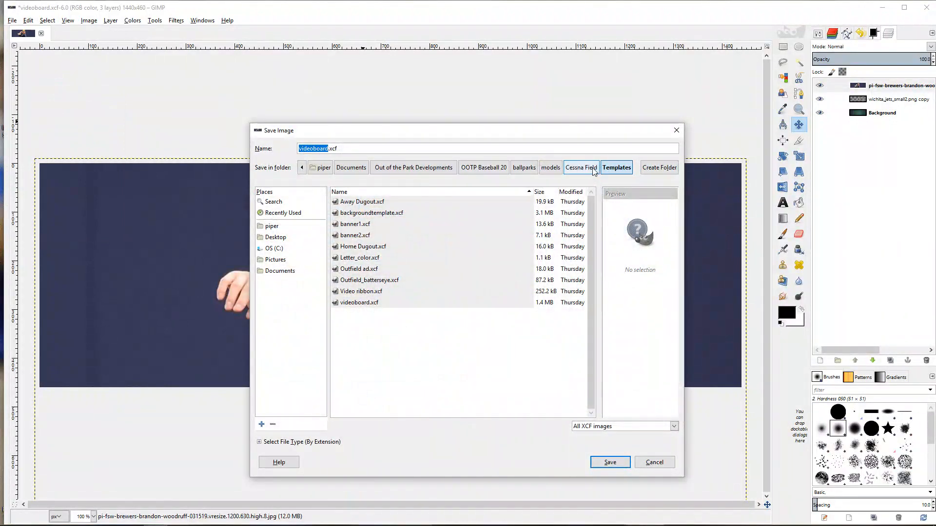
left_click(595, 171)
left_click(414, 208)
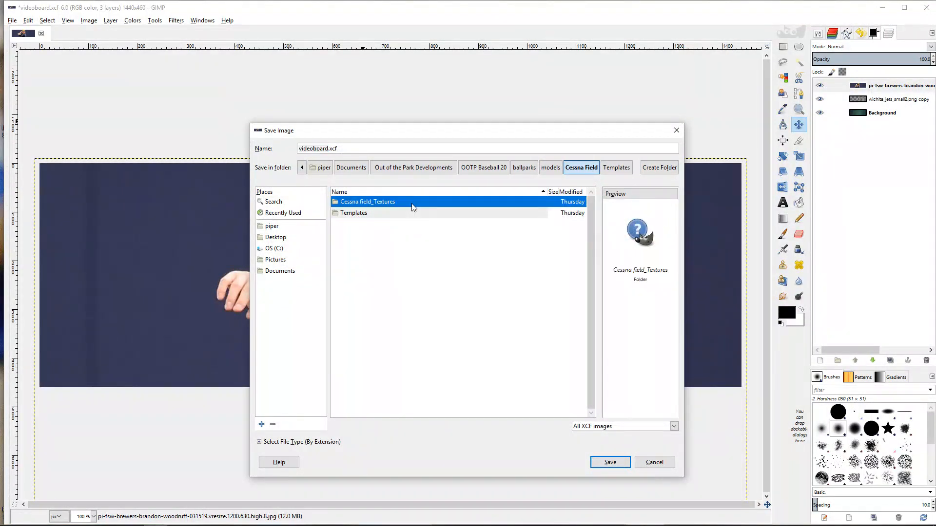
double_click(414, 208)
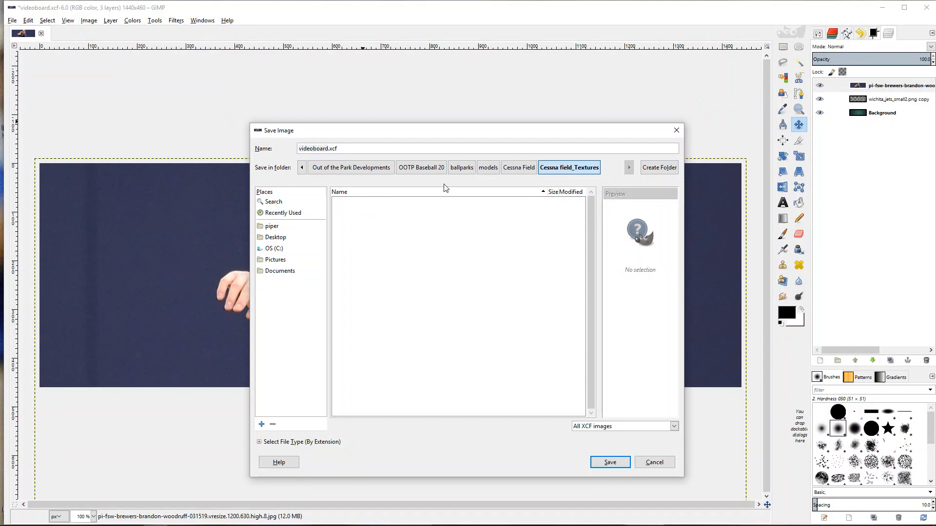
left_click(519, 171)
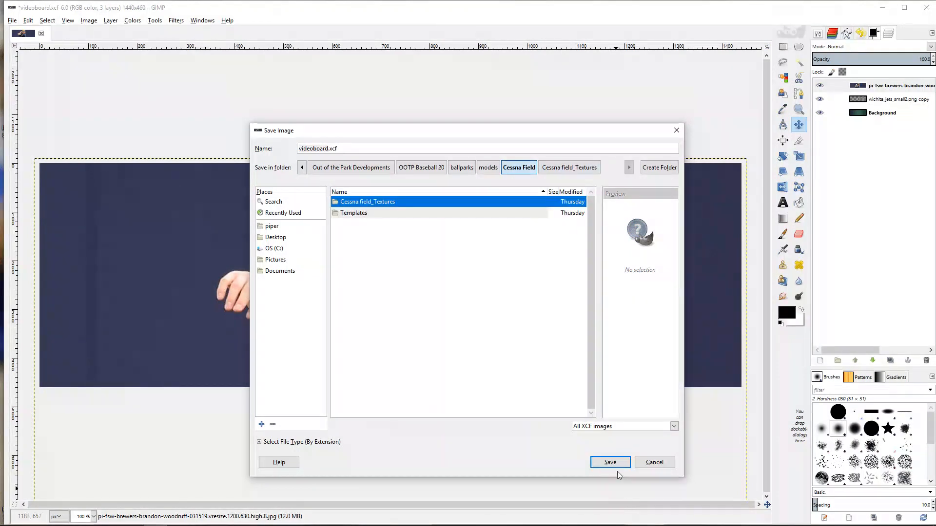
left_click(651, 466)
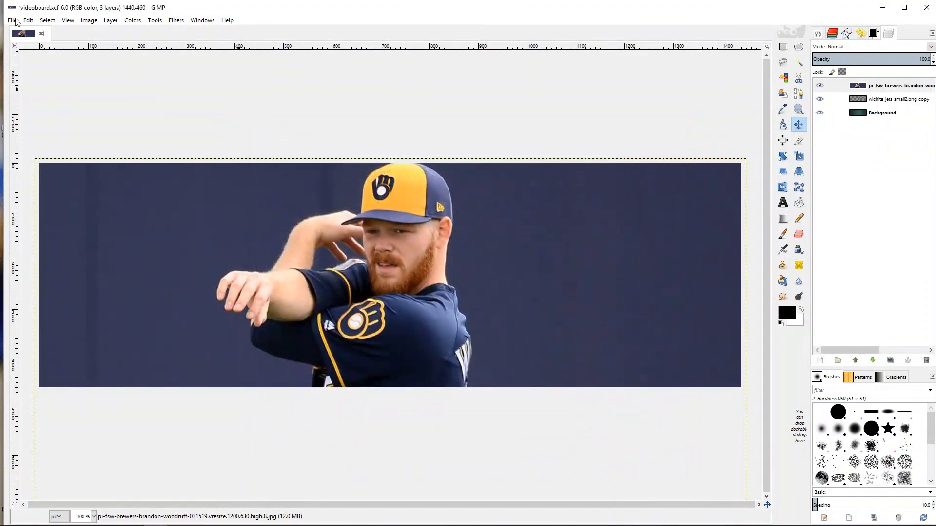
Step: Export the image as PNG to the Cessna field_Textures folder, replacing videoboard2.png and keeping the default export options
left_click(14, 21)
left_click(82, 146)
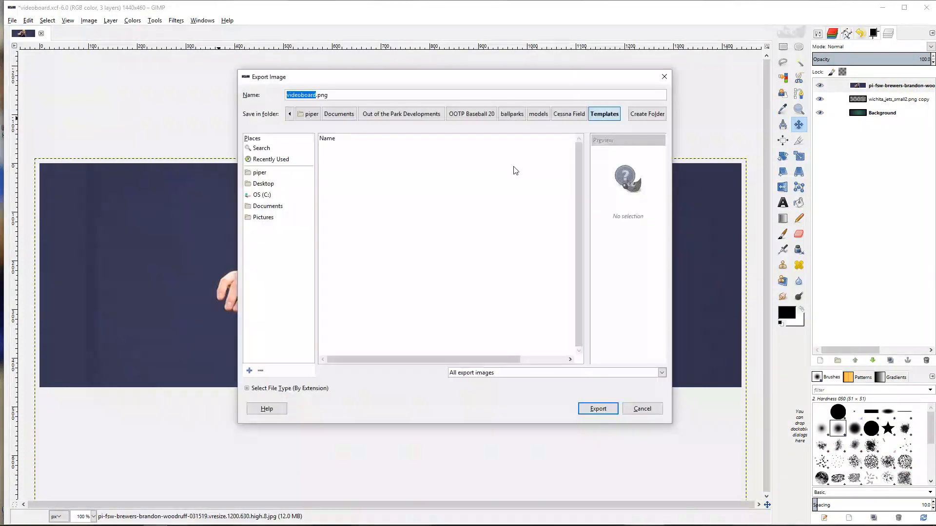
left_click(569, 114)
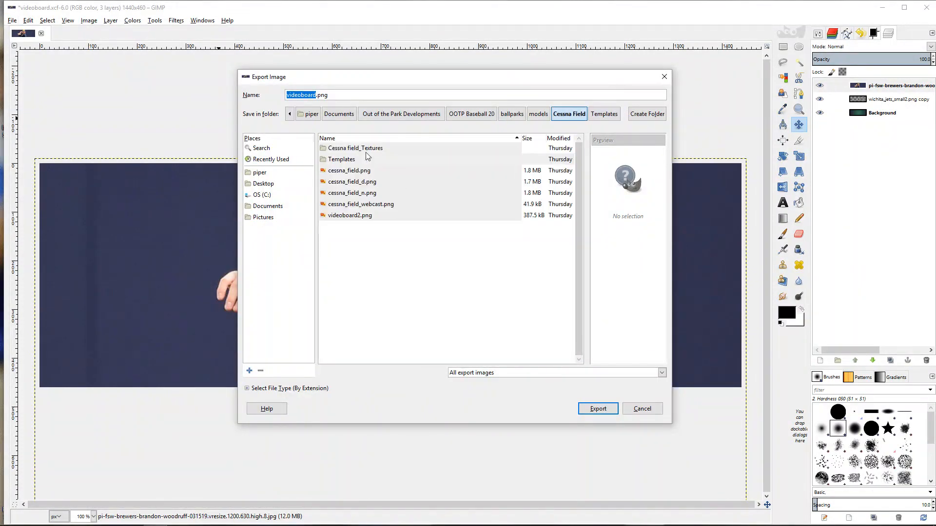
double_click(363, 149)
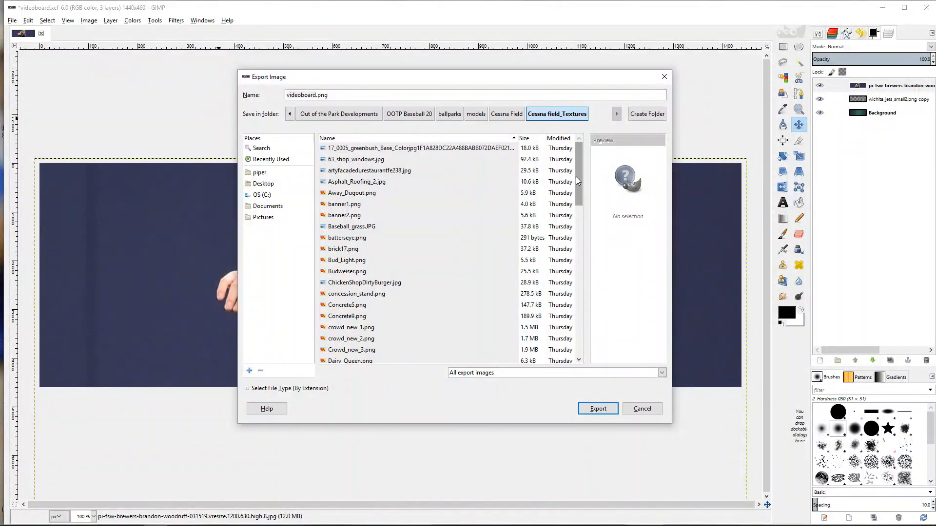
left_click_drag(576, 178, 581, 341)
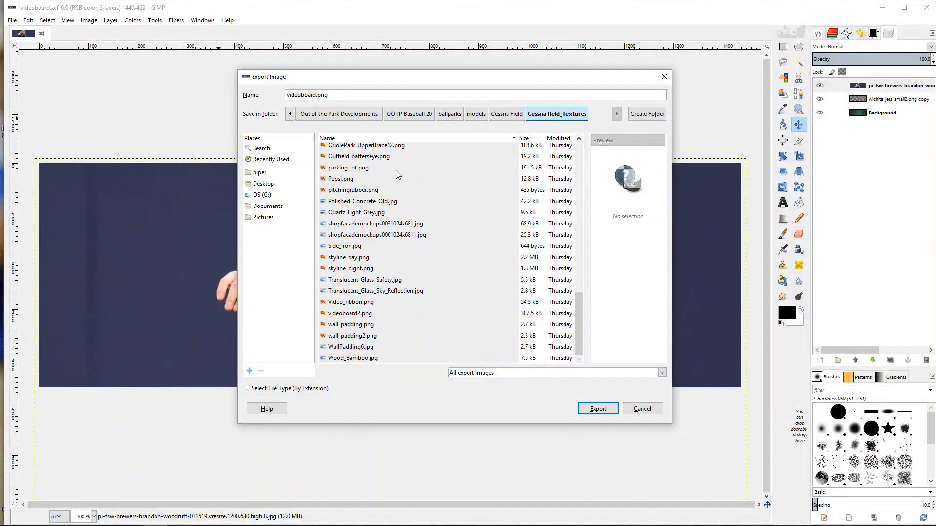
scroll(398, 178, "up", 15)
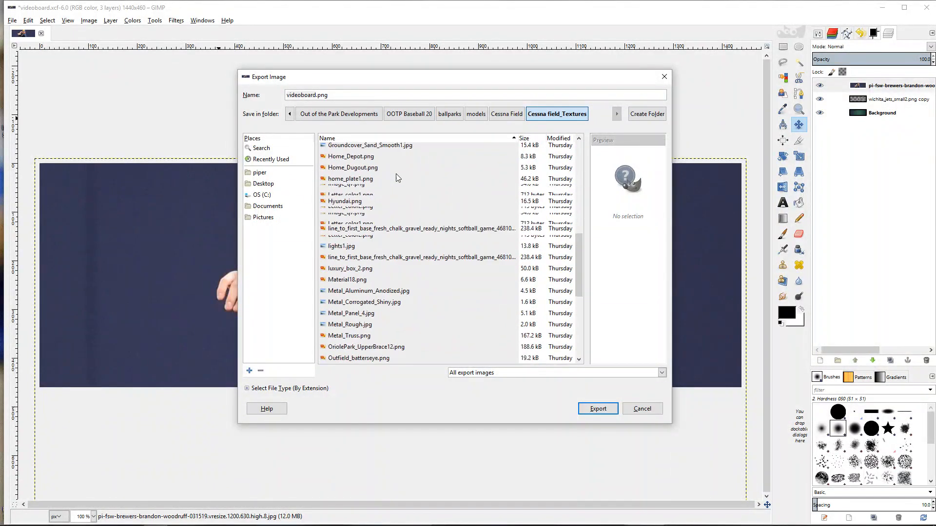
left_click(371, 138)
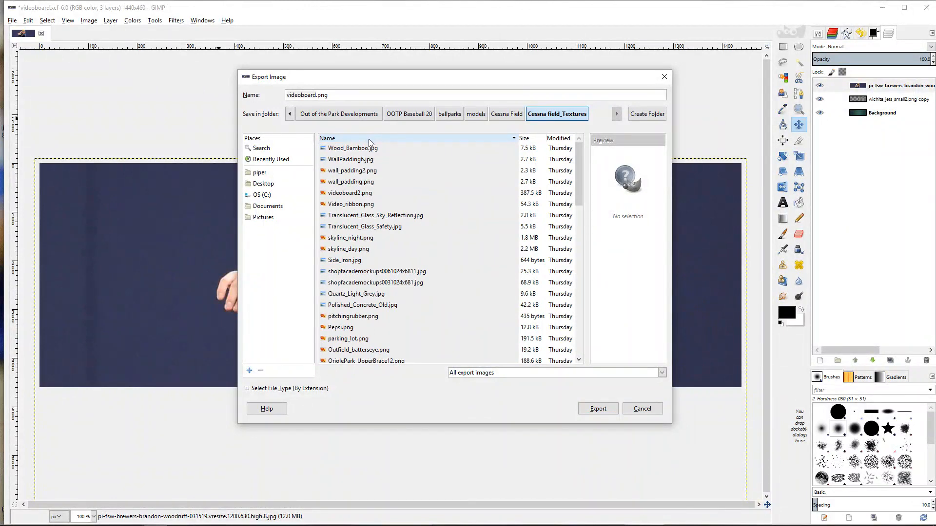
left_click(373, 193)
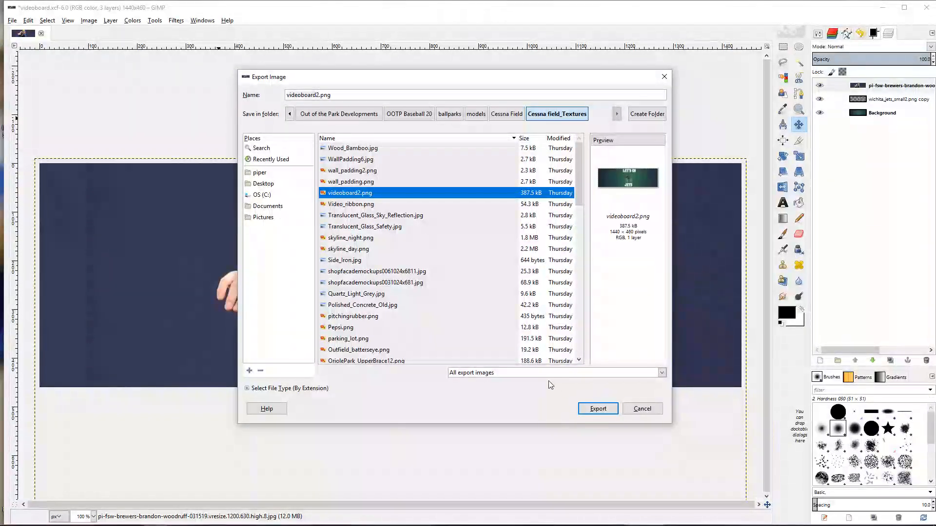
left_click(598, 408)
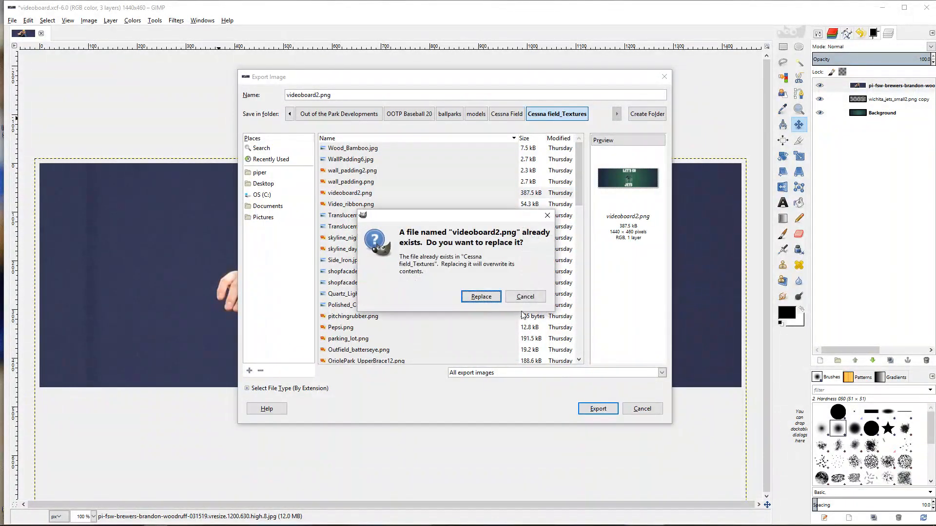
left_click(481, 297)
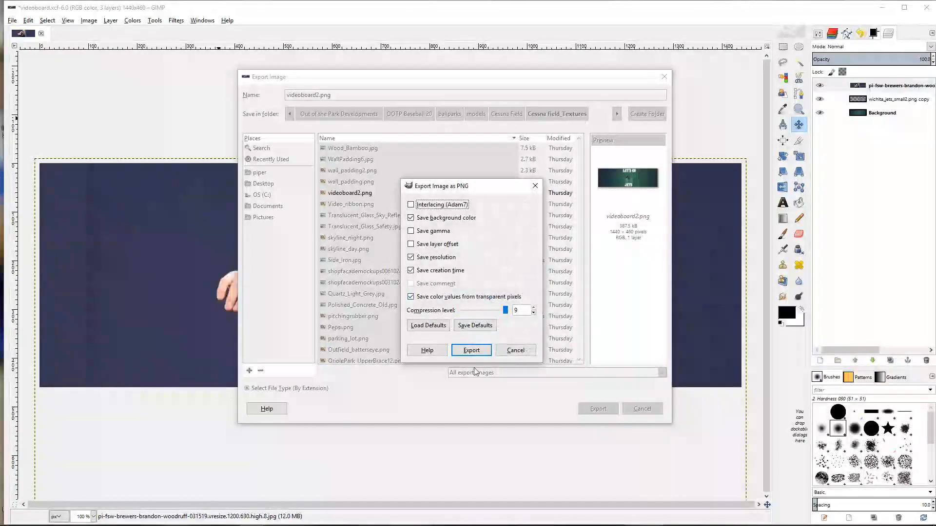
left_click(471, 350)
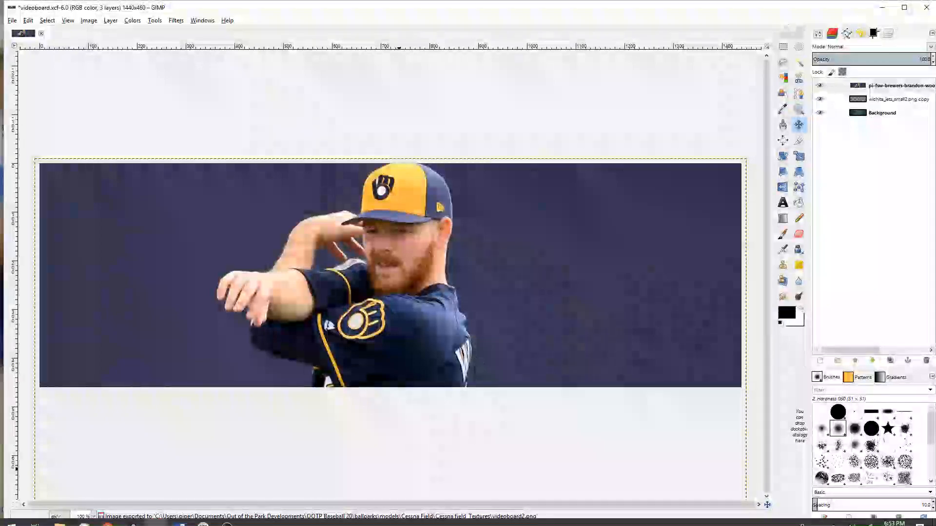
Step: Switch to Out of the Park Baseball and reload the ballpark's 3D model from Cessna field.obj
left_click(200, 515)
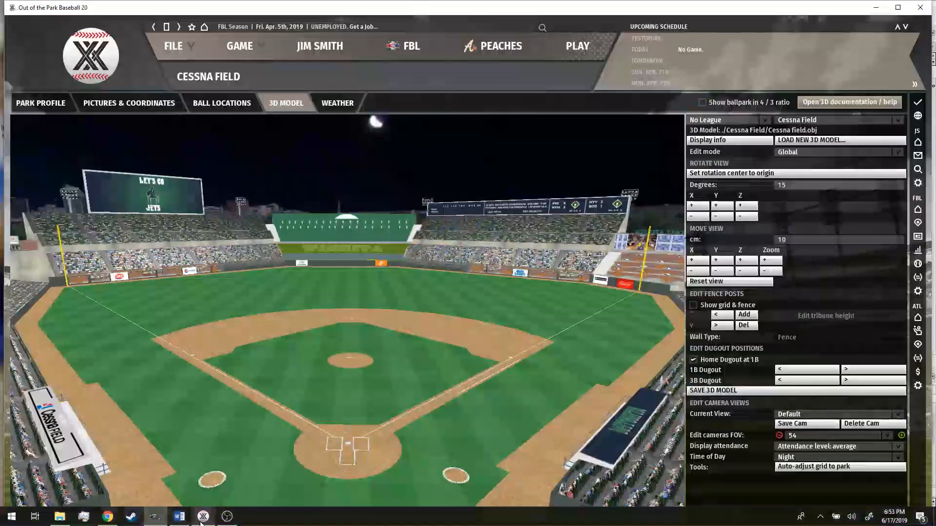
left_click(830, 139)
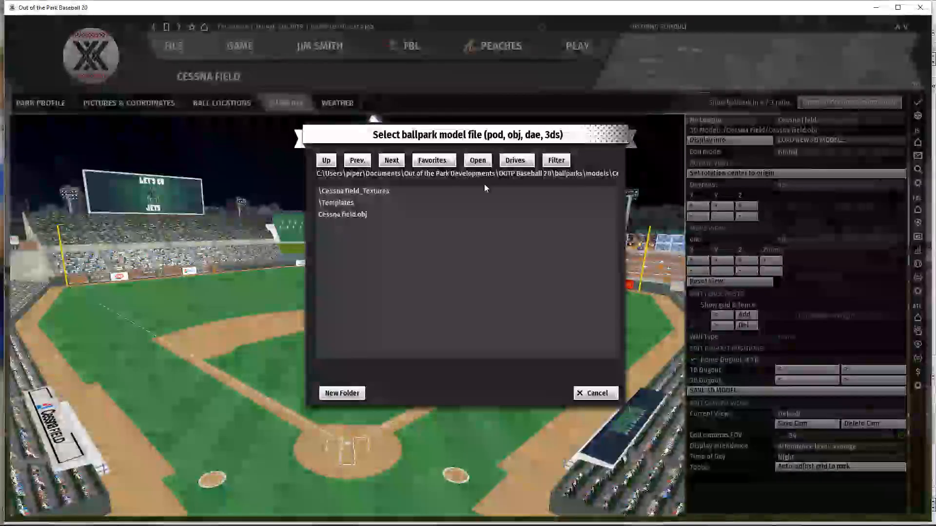
left_click(378, 220)
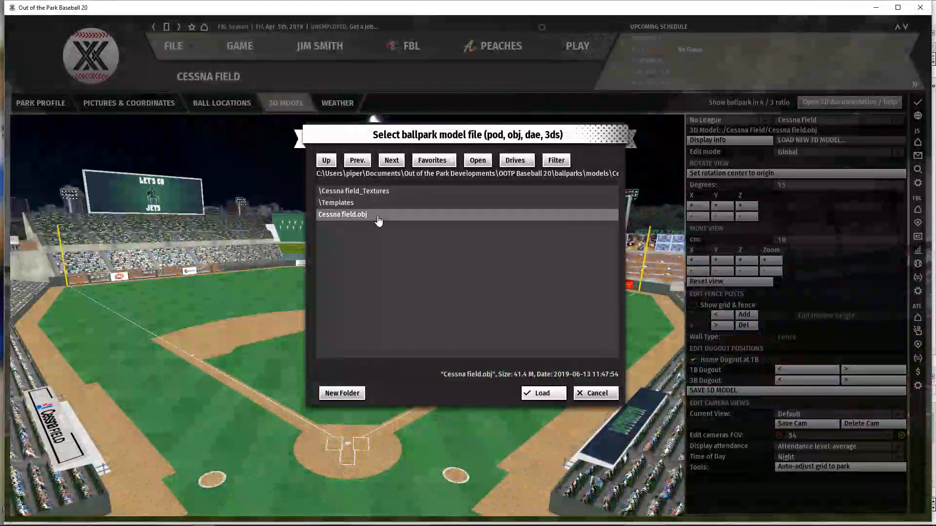
left_click(545, 398)
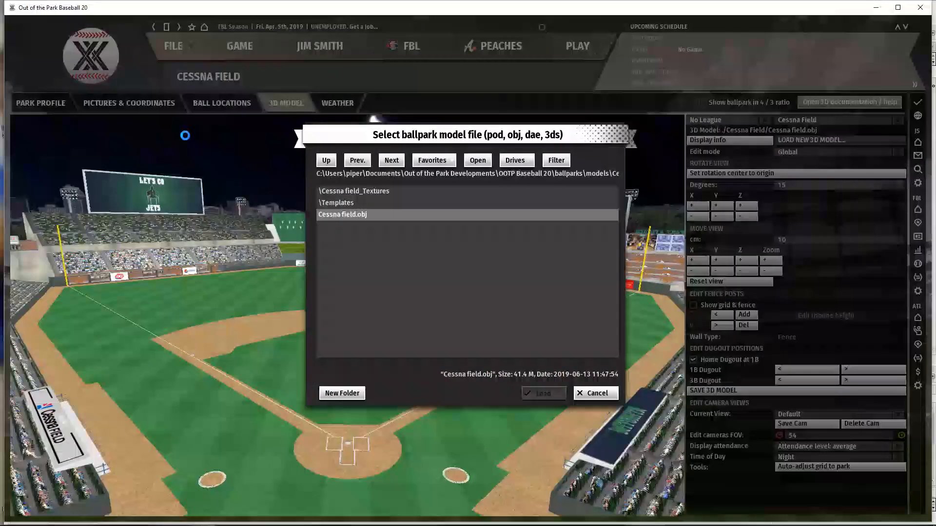